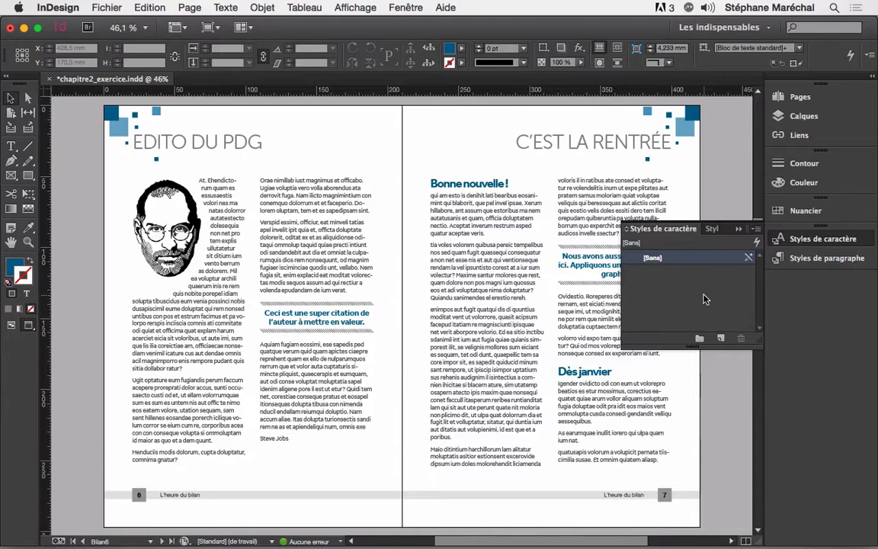
Step: Create a new character style, open its options and name it Gras
{"action": "left_click", "coordinate": [721, 338]}
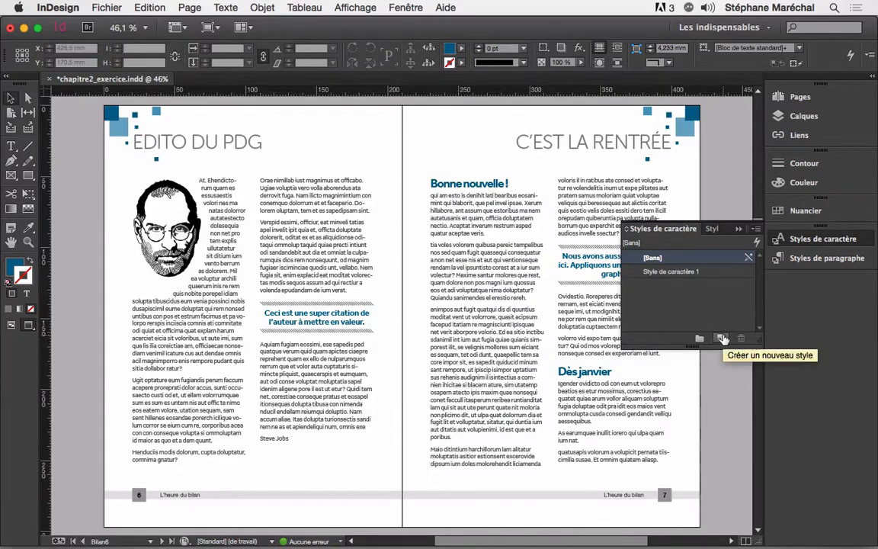
{"action": "right_click", "coordinate": [650, 272]}
{"action": "left_click", "coordinate": [564, 255]}
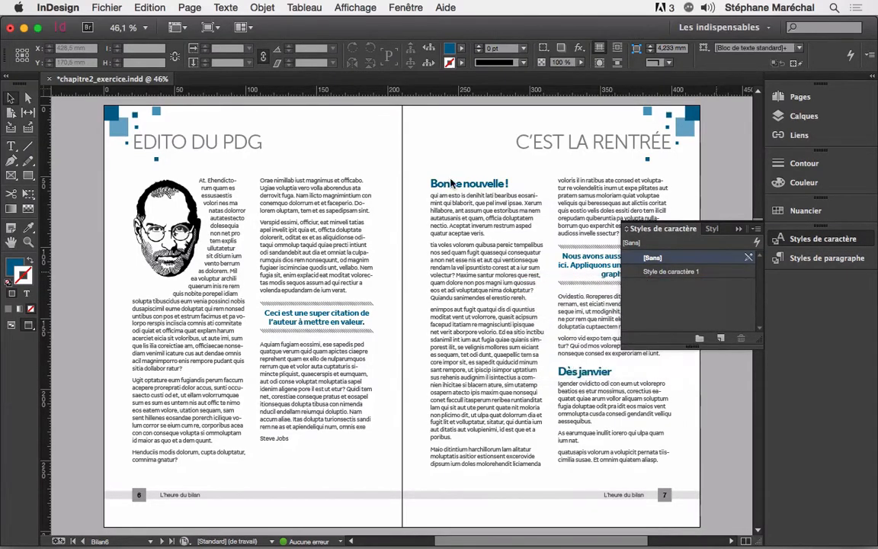
{"action": "type", "text": "Gras"}
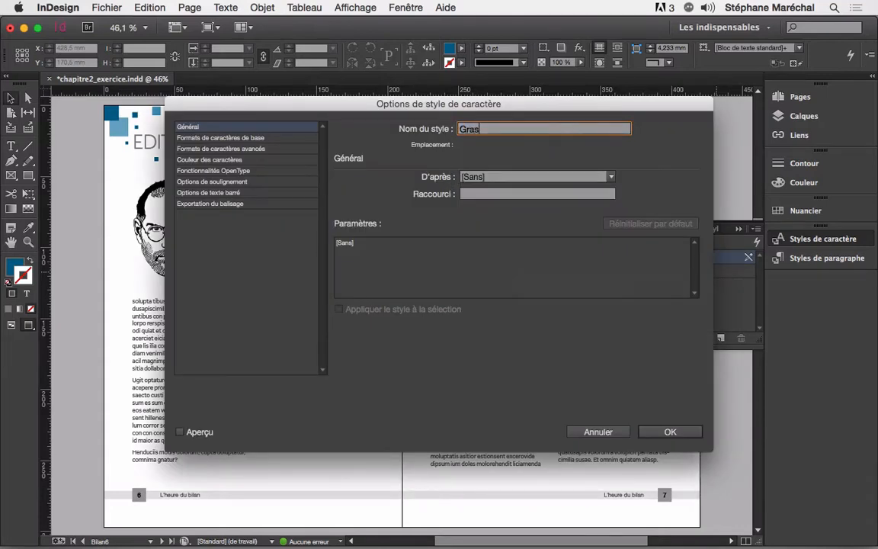
Step: Set the Gras style's basic character format to the Effra font family with the Bold font style
{"action": "left_click", "coordinate": [238, 139]}
{"action": "left_click", "coordinate": [450, 184]}
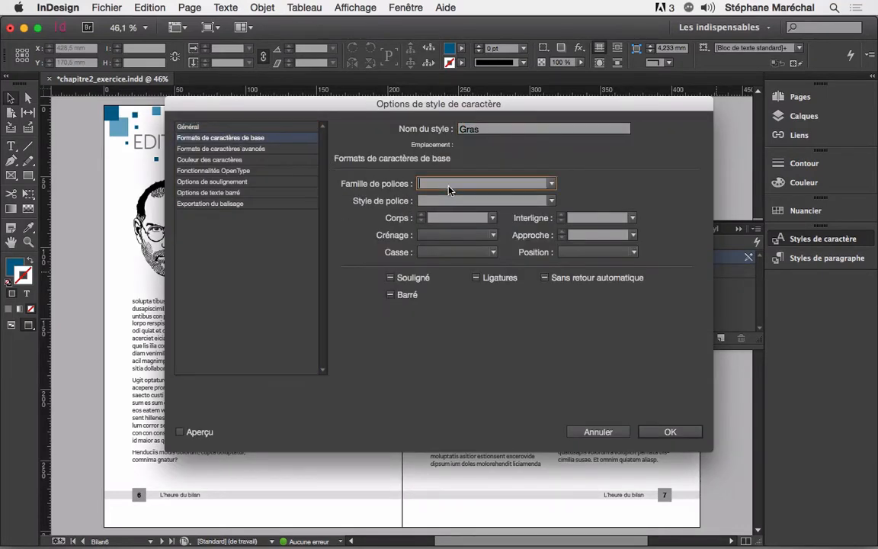
{"action": "type", "text": "Effra"}
{"action": "key", "text": "Tab"}
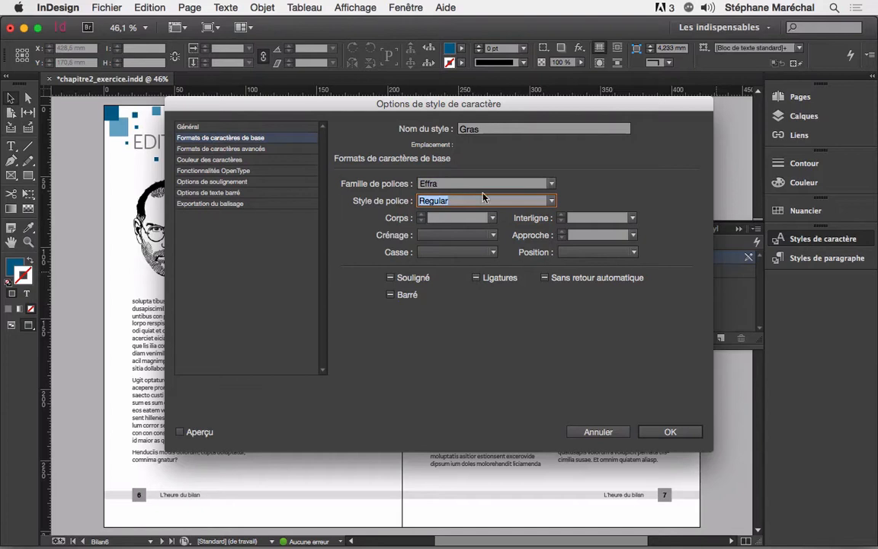
{"action": "left_click", "coordinate": [550, 201]}
{"action": "left_click", "coordinate": [506, 243]}
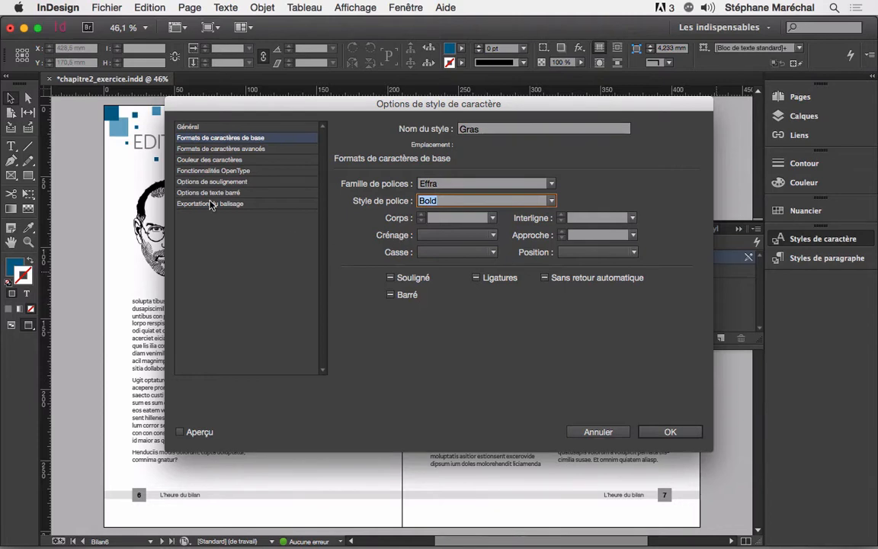
Step: Assign Bleu as the Gras style's character colour and confirm the style options
{"action": "left_click", "coordinate": [210, 159]}
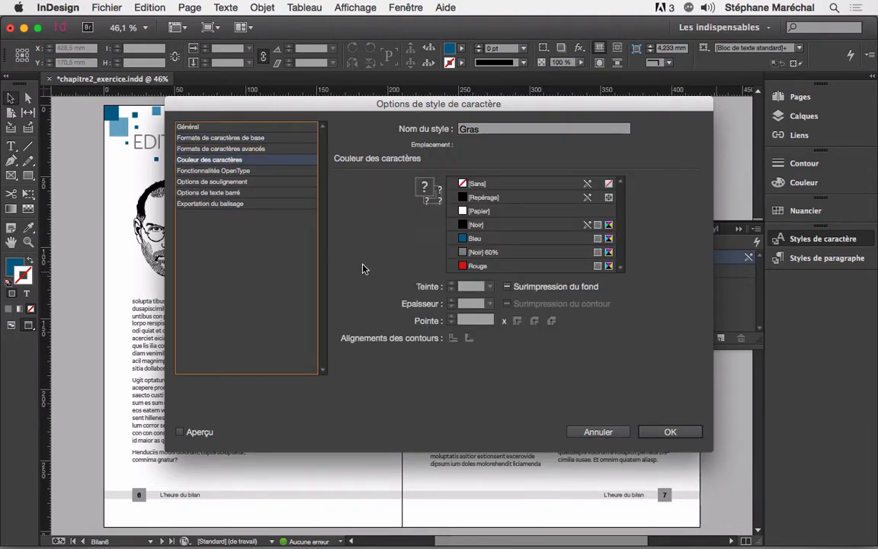
{"action": "left_click", "coordinate": [479, 239]}
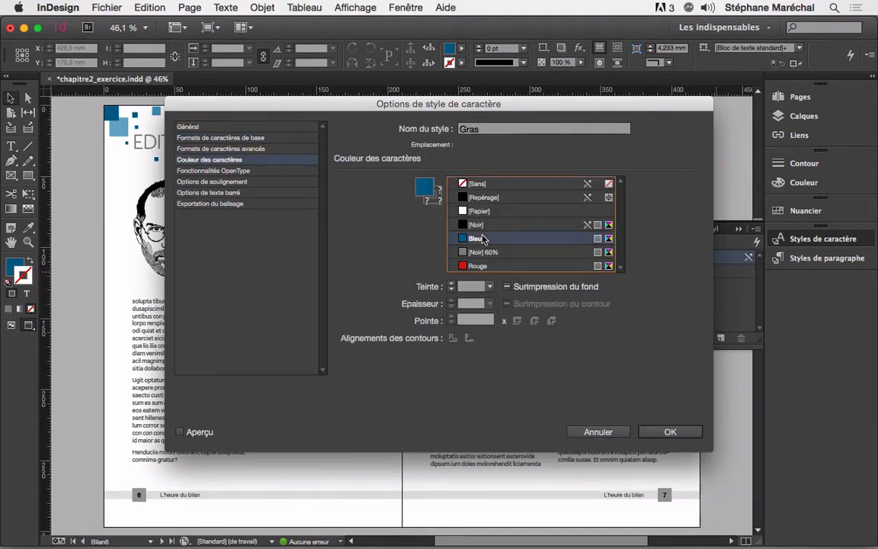
{"action": "left_click", "coordinate": [668, 432]}
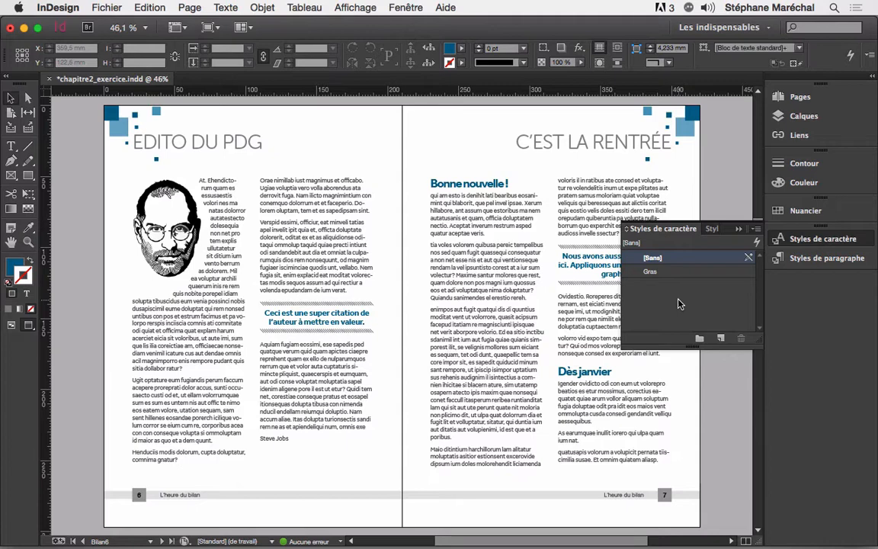
Step: Apply the Gras character style to the words "sapedipsam" and "quiae" on page 6 and "quasit" on page 7, and clear the selection
{"action": "double_click", "coordinate": [339, 211]}
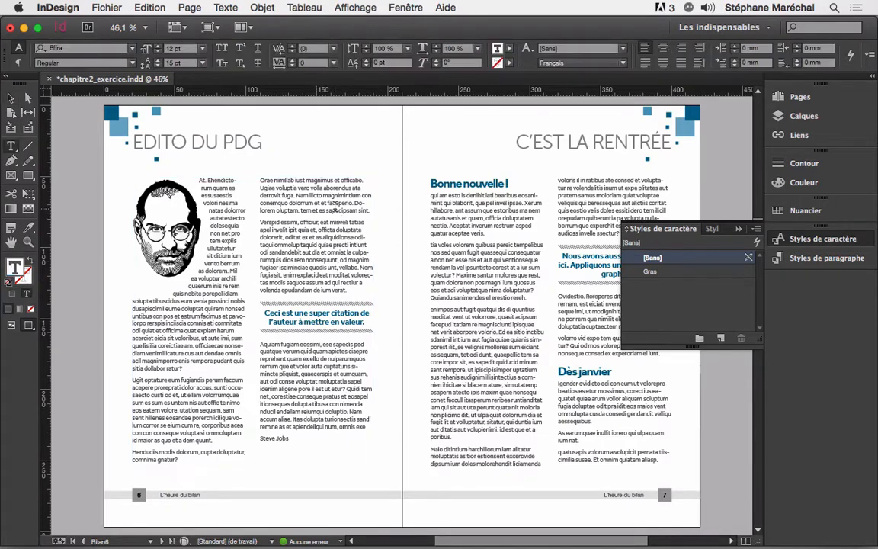
{"action": "double_click", "coordinate": [339, 211]}
{"action": "left_click", "coordinate": [651, 273]}
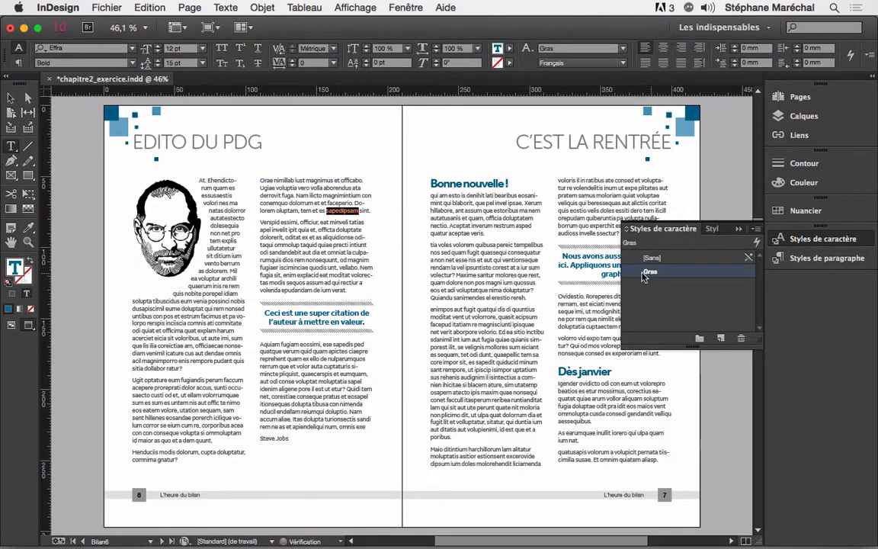
{"action": "double_click", "coordinate": [326, 244]}
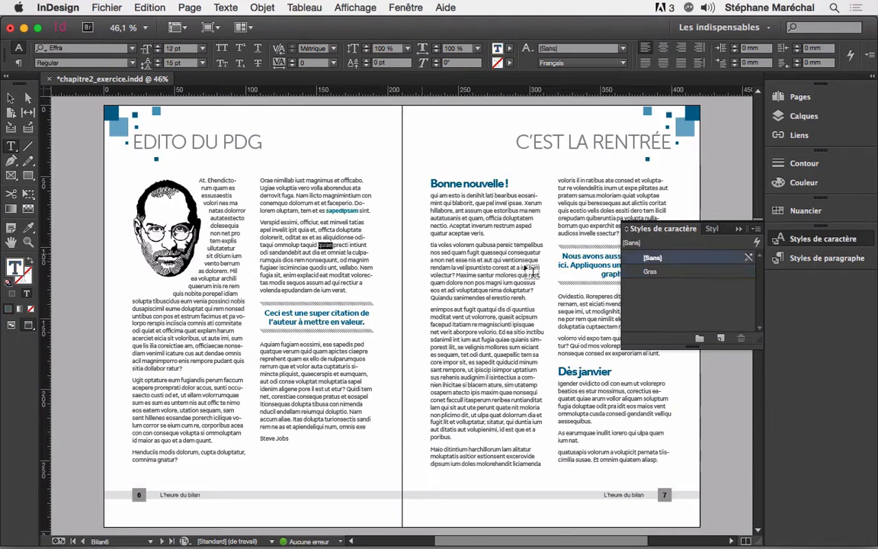
{"action": "left_click", "coordinate": [652, 272]}
{"action": "double_click", "coordinate": [504, 316]}
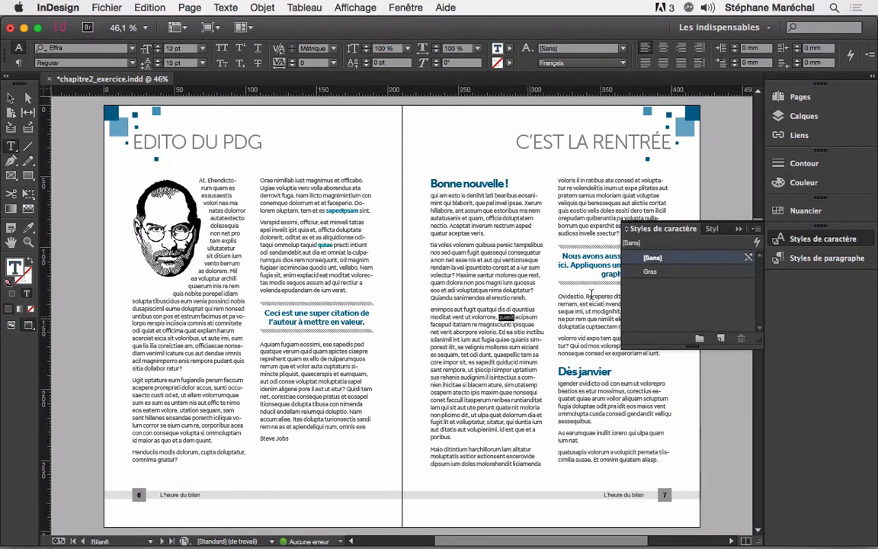
{"action": "left_click", "coordinate": [646, 272]}
{"action": "left_click", "coordinate": [11, 98]}
{"action": "left_click", "coordinate": [55, 142]}
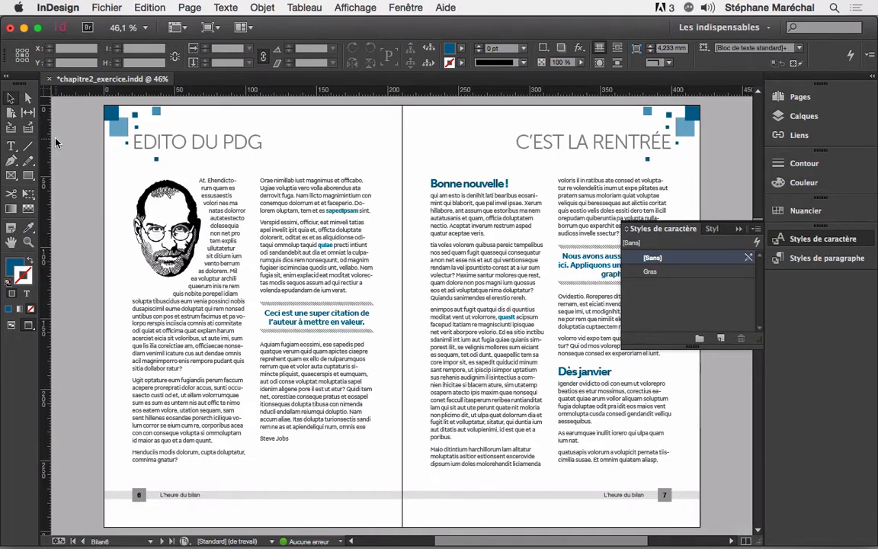
Step: Edit the Gras style's character colour to Rouge and turn on the preview to check it on the page
{"action": "right_click", "coordinate": [684, 275]}
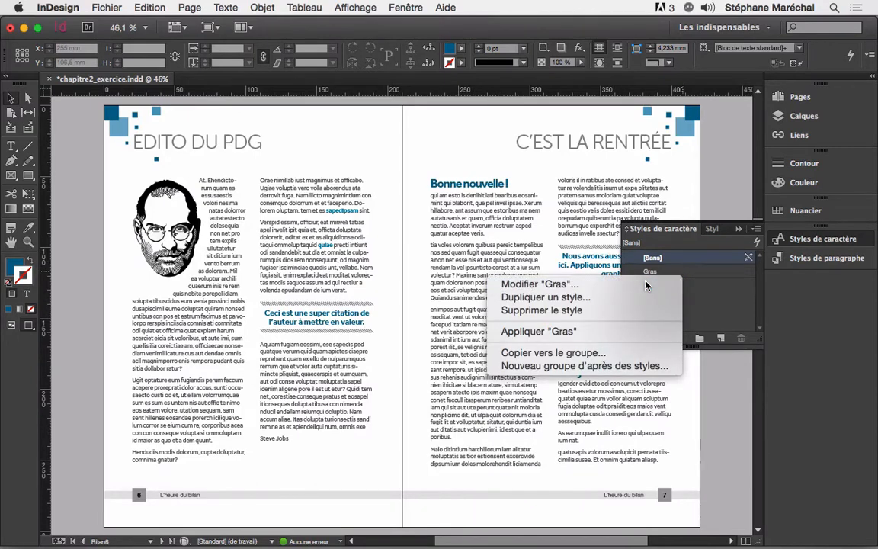
{"action": "left_click", "coordinate": [564, 284]}
{"action": "left_click", "coordinate": [202, 160]}
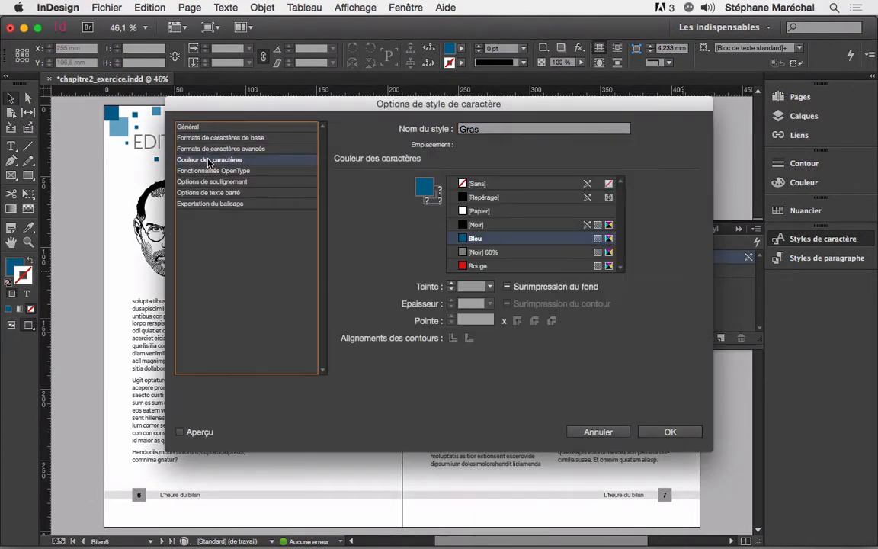
{"action": "left_click_drag", "start_coordinate": [247, 110], "coordinate": [544, 132]}
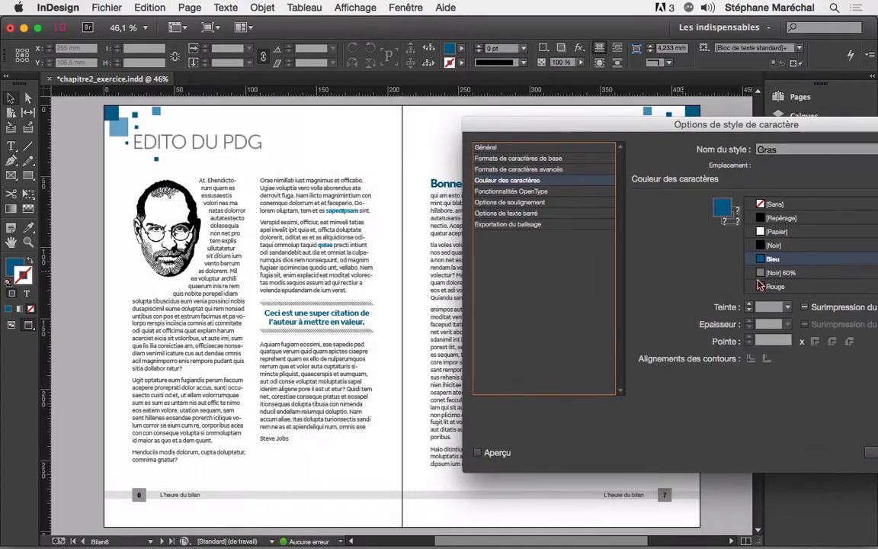
{"action": "left_click", "coordinate": [771, 287]}
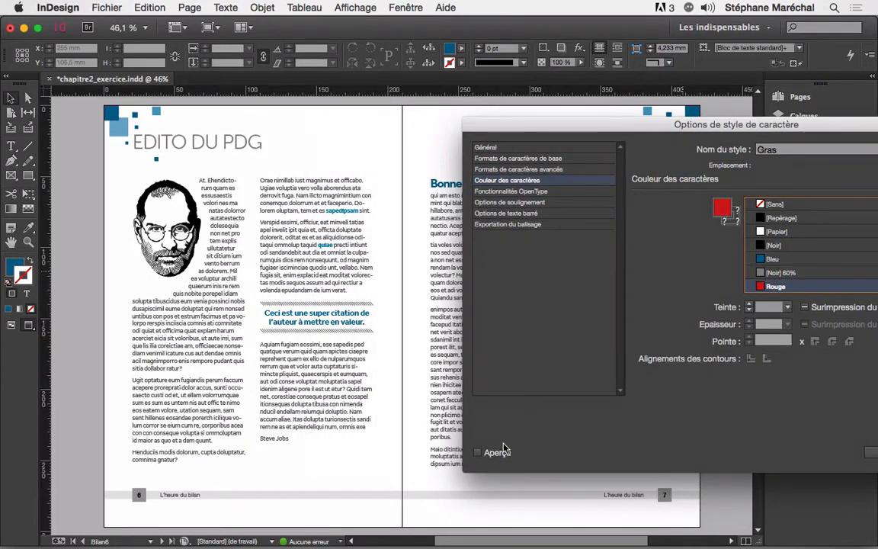
{"action": "left_click", "coordinate": [479, 453]}
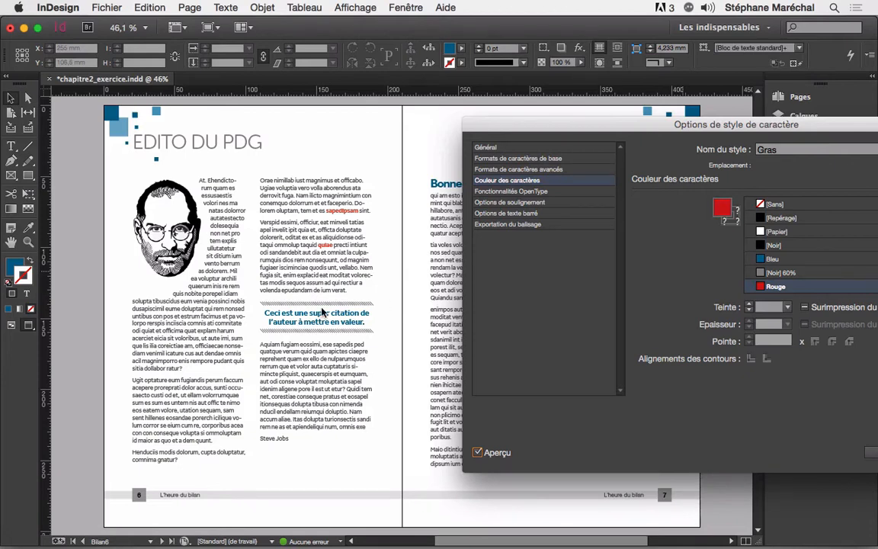
Step: Set the Gras style's character colour to Bleu with a 100% tint and confirm the change
{"action": "left_click", "coordinate": [772, 259]}
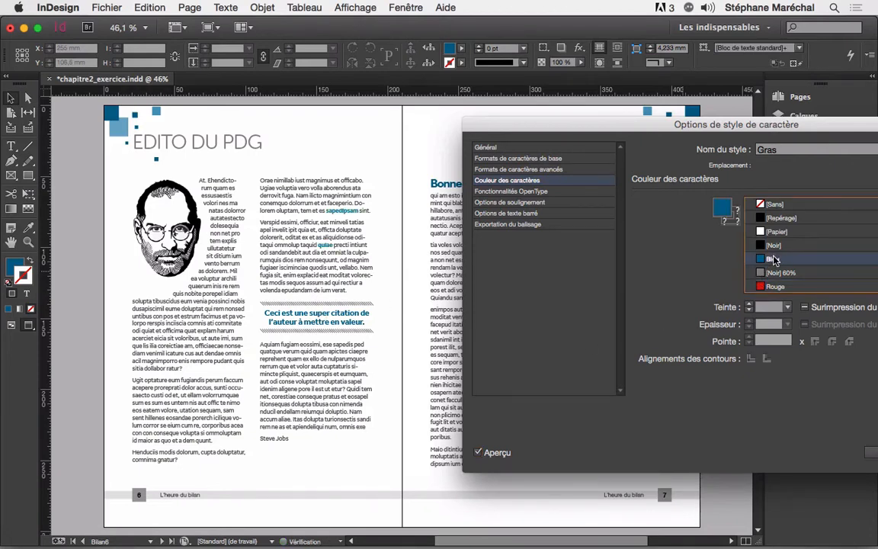
{"action": "left_click", "coordinate": [786, 307]}
{"action": "left_click", "coordinate": [778, 457]}
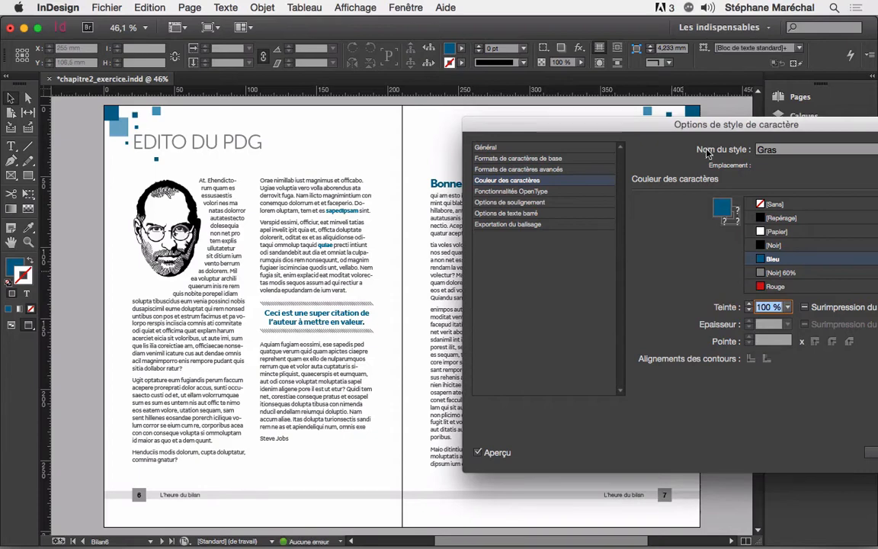
{"action": "left_click_drag", "start_coordinate": [703, 131], "coordinate": [470, 119]}
{"action": "left_click", "coordinate": [739, 437]}
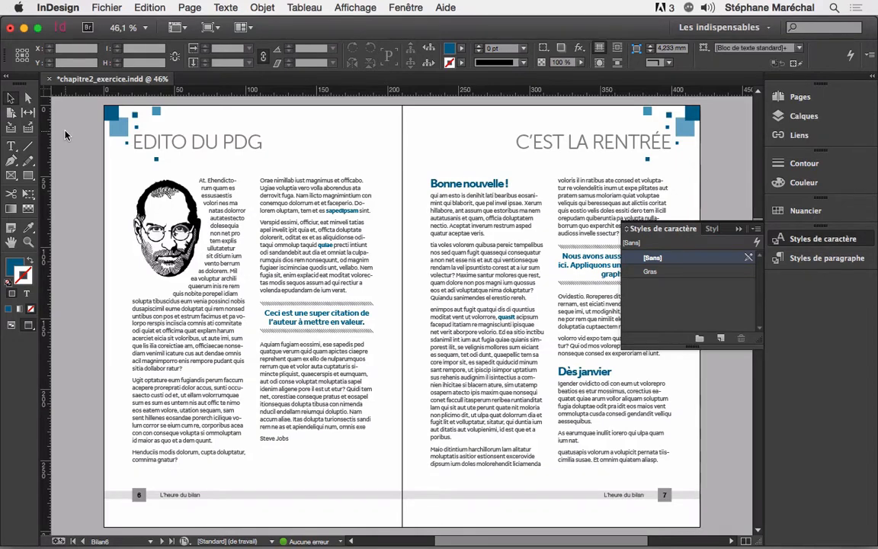
Step: Place the text cursor after "omnis exe" at the end of the edito, open the Glyphs palette and set its font to Wingdings
{"action": "key", "text": "t"}
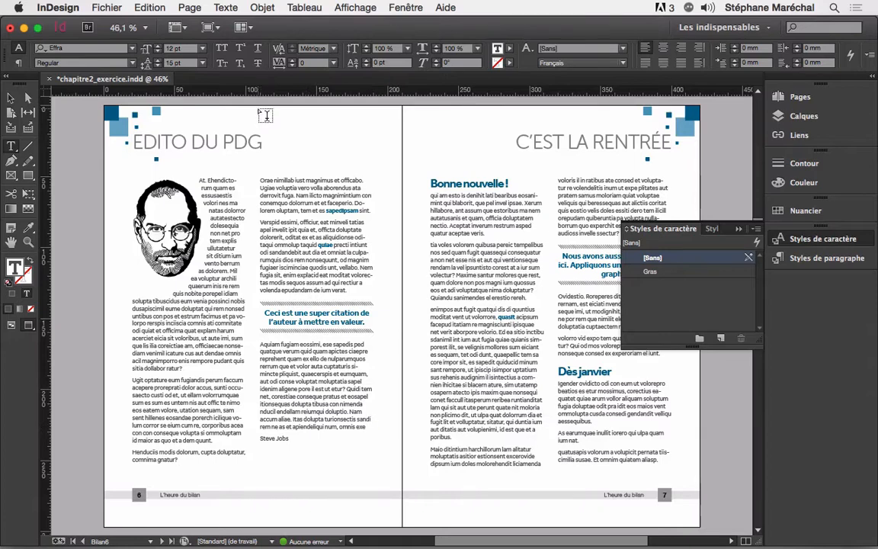
{"action": "left_click", "coordinate": [226, 7]}
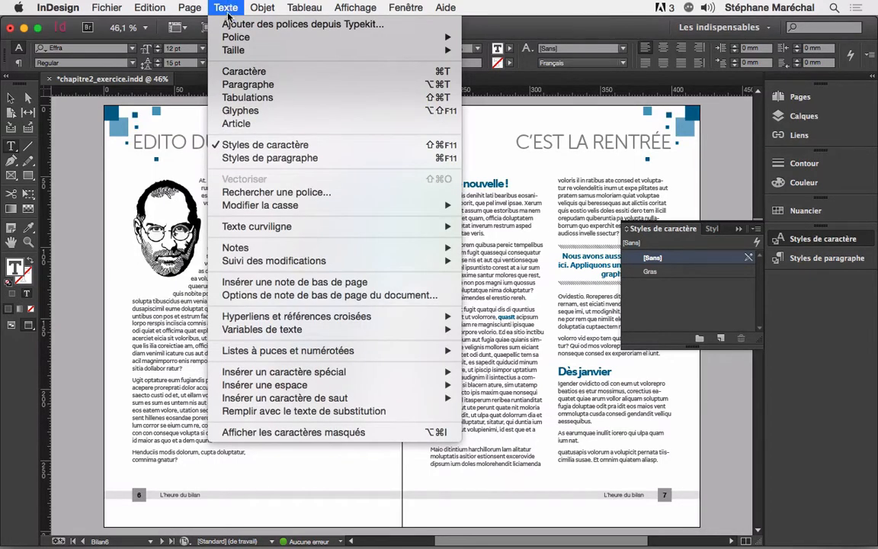
{"action": "left_click", "coordinate": [289, 113]}
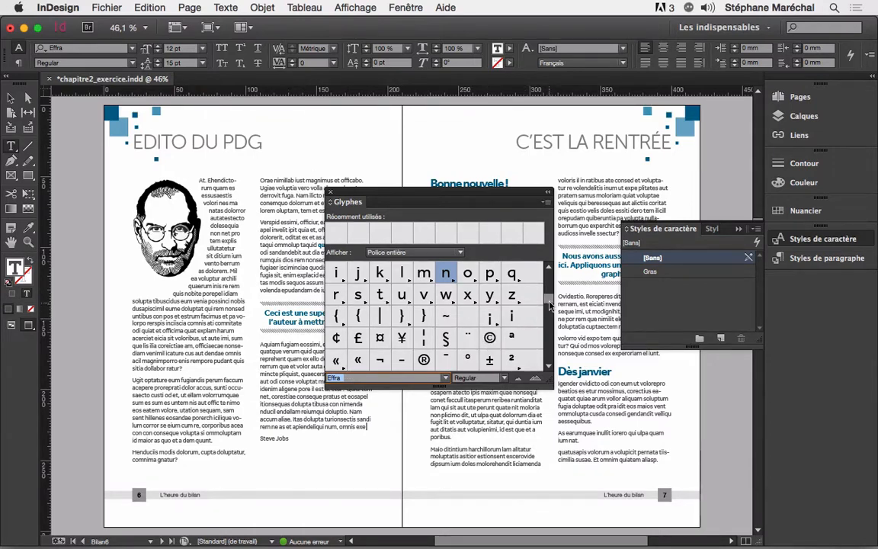
{"action": "left_click_drag", "start_coordinate": [550, 305], "coordinate": [556, 344]}
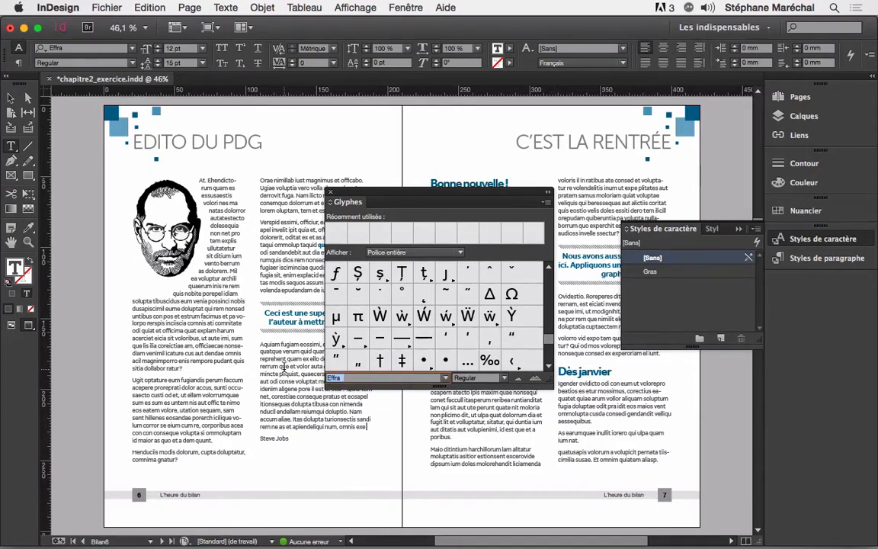
{"action": "type", "text": "Wingdings"}
{"action": "key", "text": "Return"}
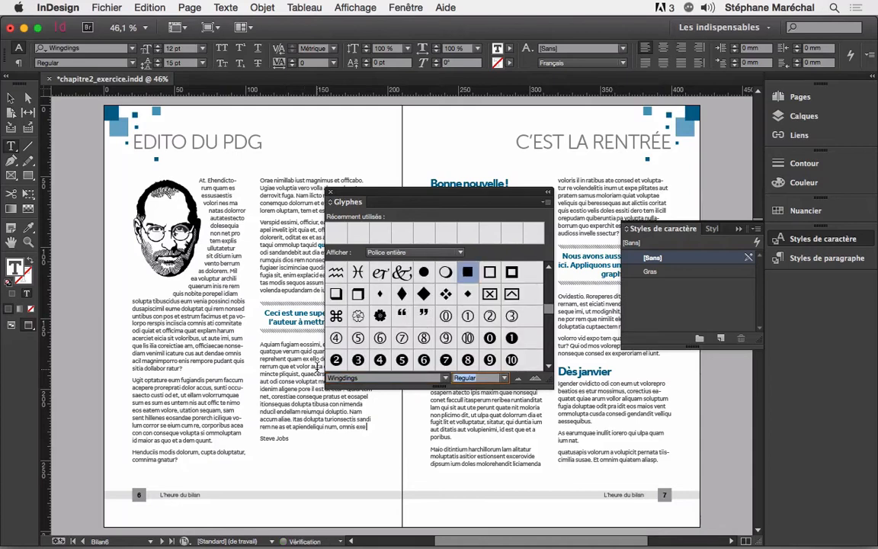
Step: Examine the Wingdings glyphs and the other symbol fonts in the font list, keeping Wingdings selected
{"action": "left_click", "coordinate": [548, 268]}
{"action": "left_click", "coordinate": [548, 268]}
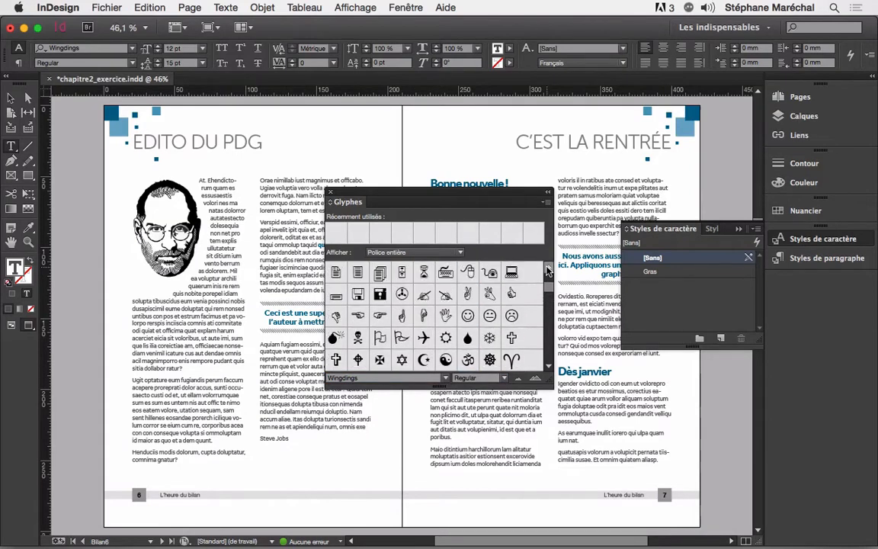
{"action": "left_click", "coordinate": [548, 268]}
{"action": "left_click", "coordinate": [550, 371]}
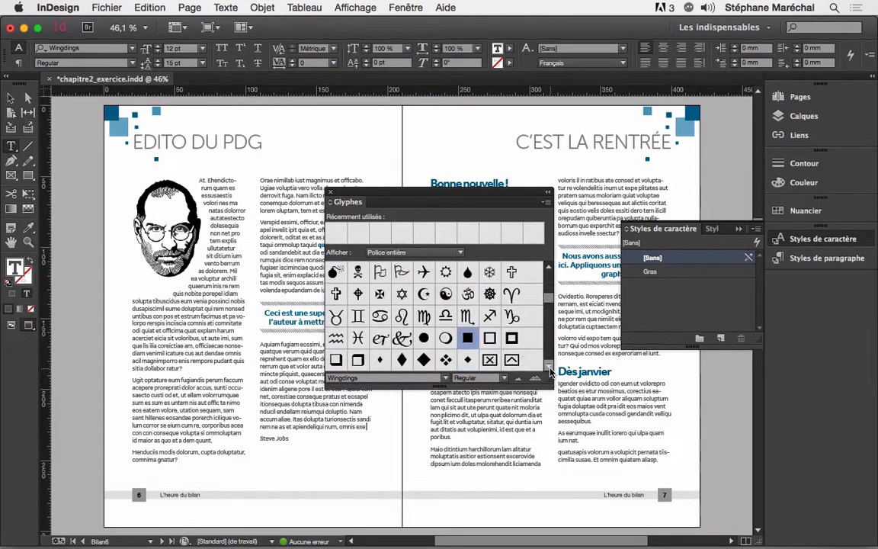
{"action": "left_click", "coordinate": [551, 371]}
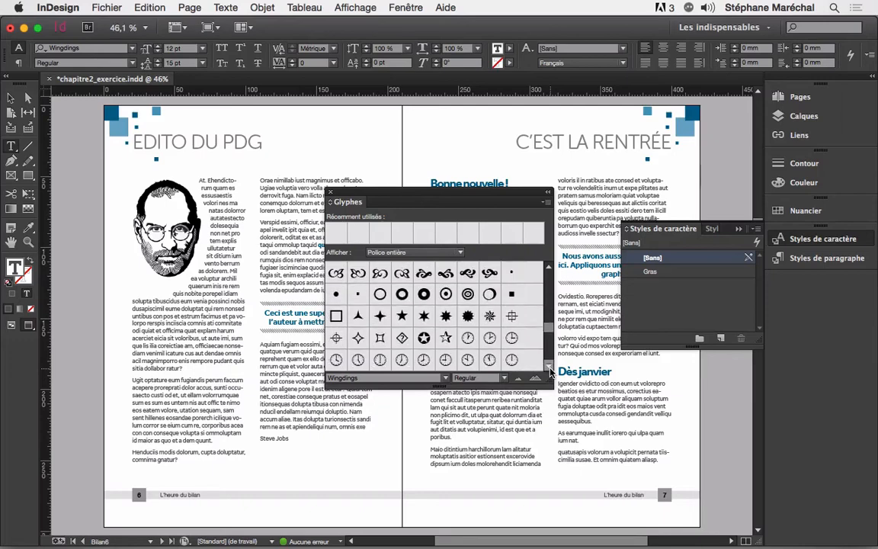
{"action": "left_click", "coordinate": [446, 378]}
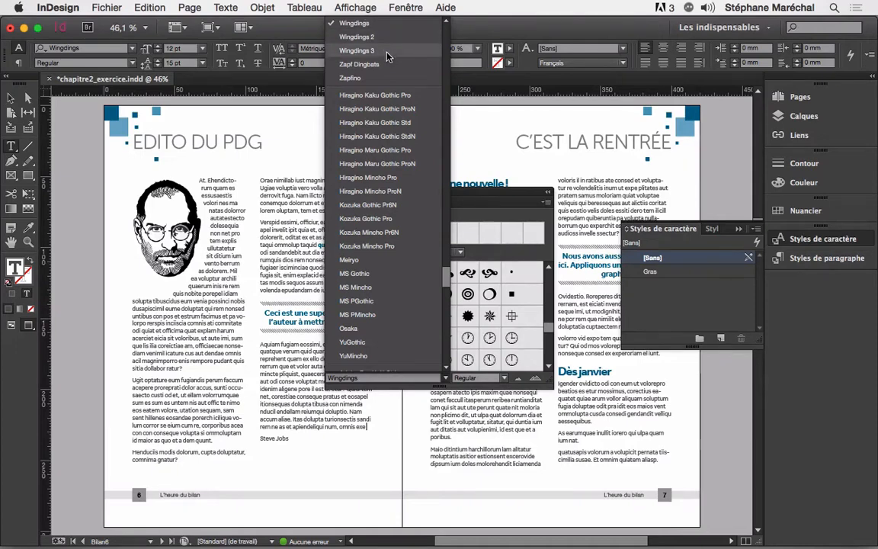
{"action": "mouse_move", "coordinate": [448, 25]}
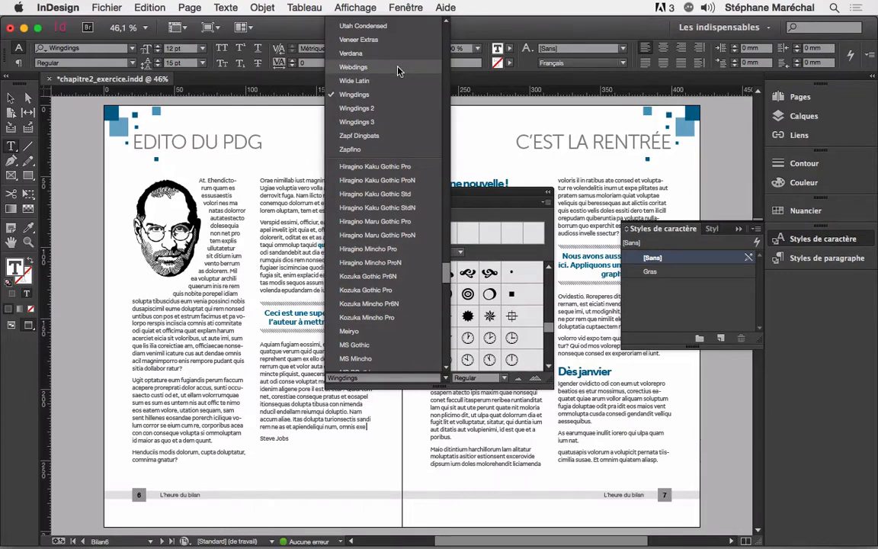
{"action": "left_click", "coordinate": [388, 93]}
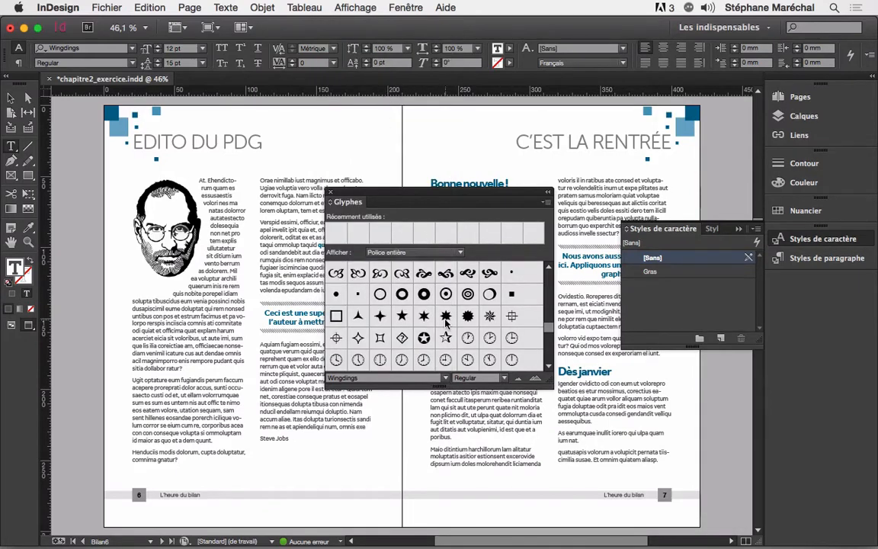
Step: Insert the Wingdings solid black square after "omnis exe" and select the inserted glyph in the text
{"action": "scroll", "coordinate": [470, 293], "scroll_direction": "up", "scroll_amount": 6}
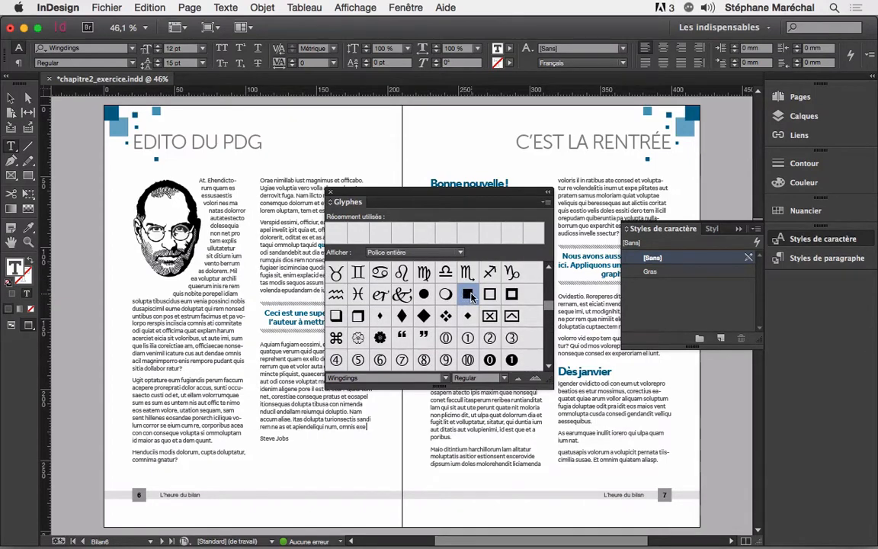
{"action": "double_click", "coordinate": [468, 295]}
{"action": "left_click_drag", "start_coordinate": [369, 427], "coordinate": [374, 427]}
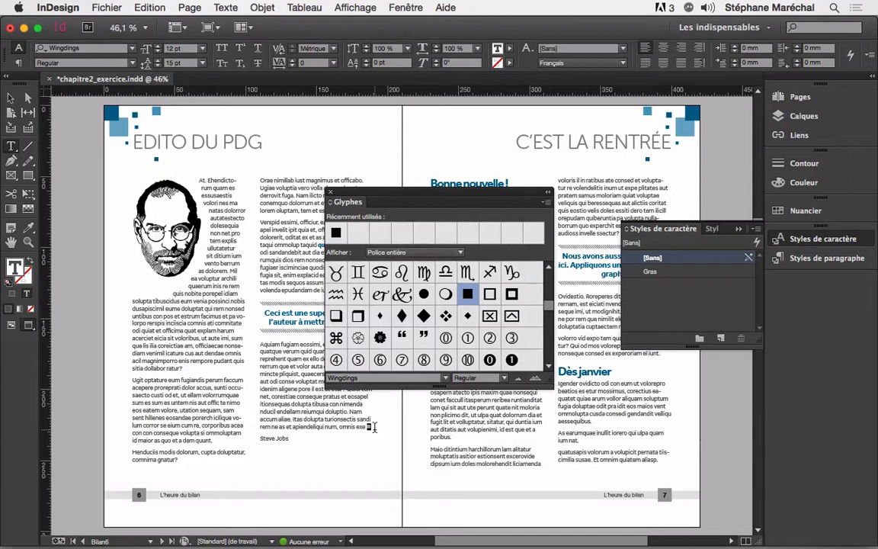
Step: Close the Glyphs palette and create a character style named Fin de paragraphe from the selected square
{"action": "left_click", "coordinate": [330, 192]}
{"action": "left_click", "coordinate": [662, 308]}
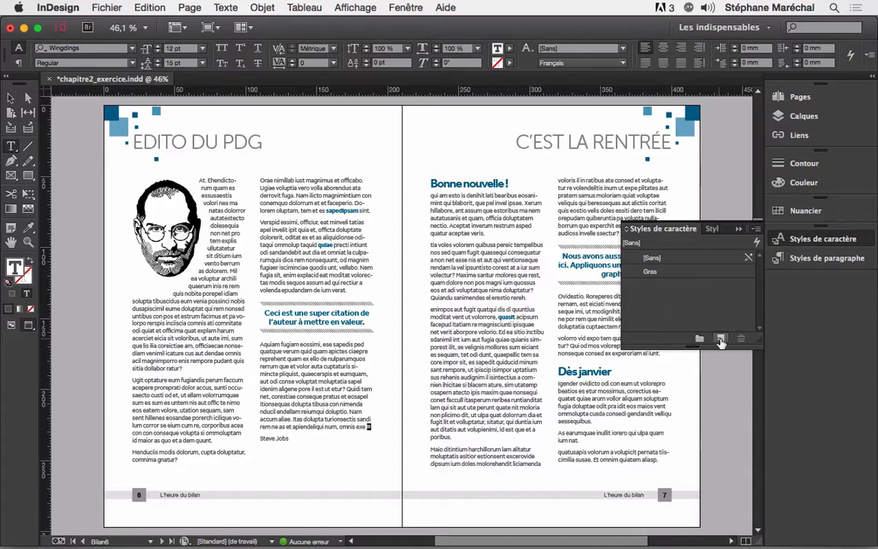
{"action": "left_click", "coordinate": [720, 338]}
{"action": "right_click", "coordinate": [684, 281]}
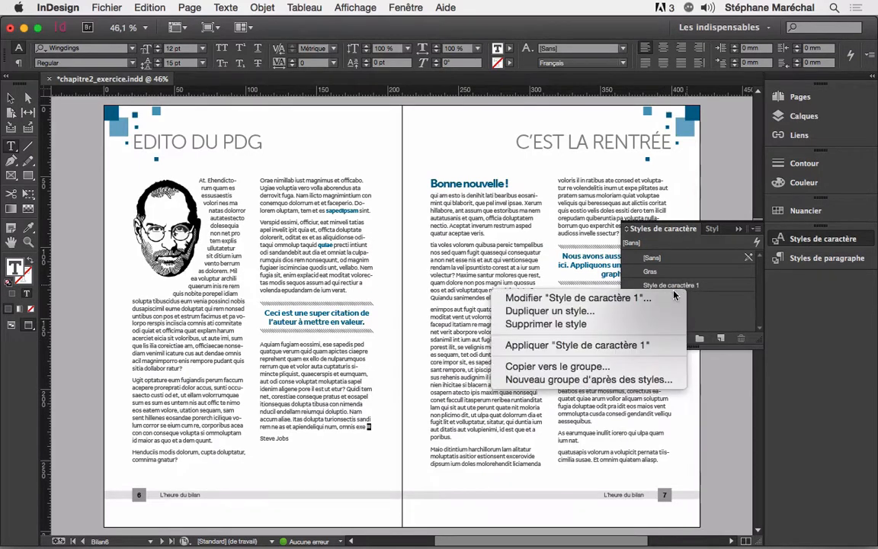
{"action": "left_click", "coordinate": [667, 299]}
{"action": "type", "text": "F"}
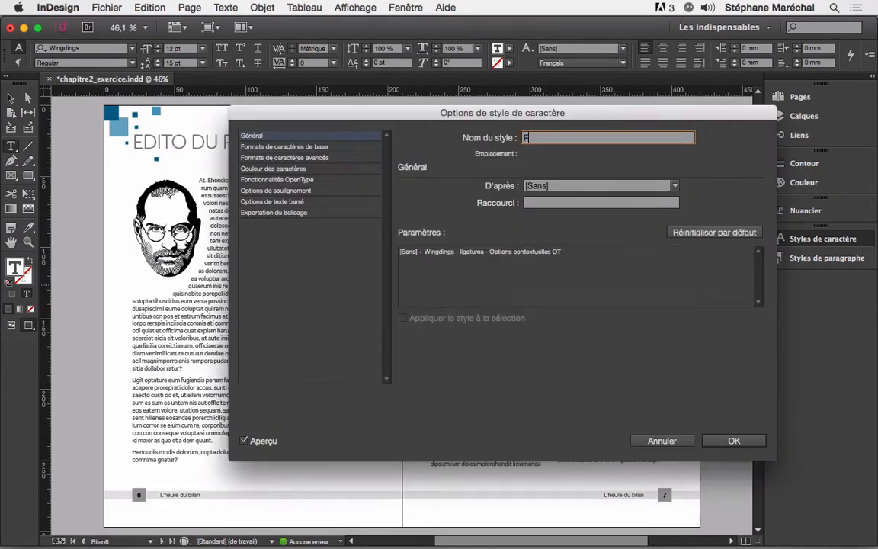
{"action": "type", "text": "in de paragraphe"}
Step: Set the font size of the Fin de paragraphe style to 15 pt in its basic character formats
{"action": "left_click", "coordinate": [312, 147]}
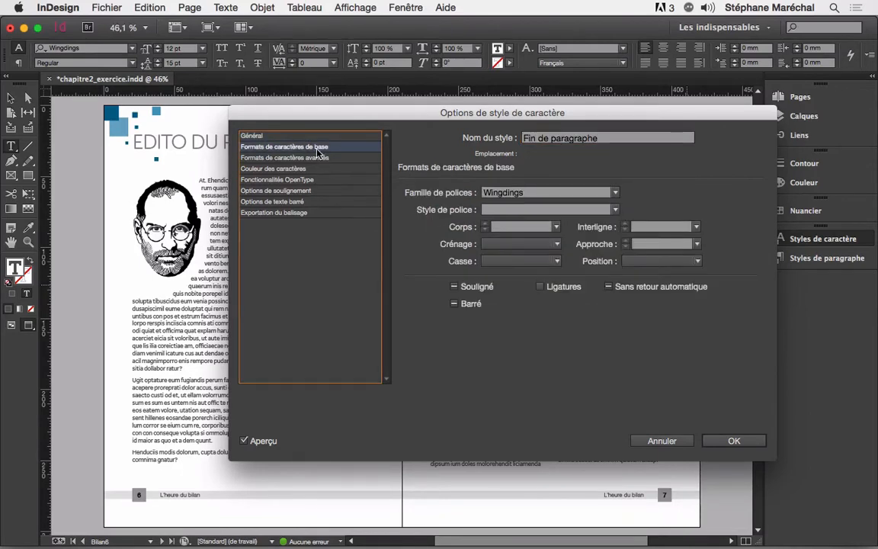
{"action": "left_click", "coordinate": [523, 227]}
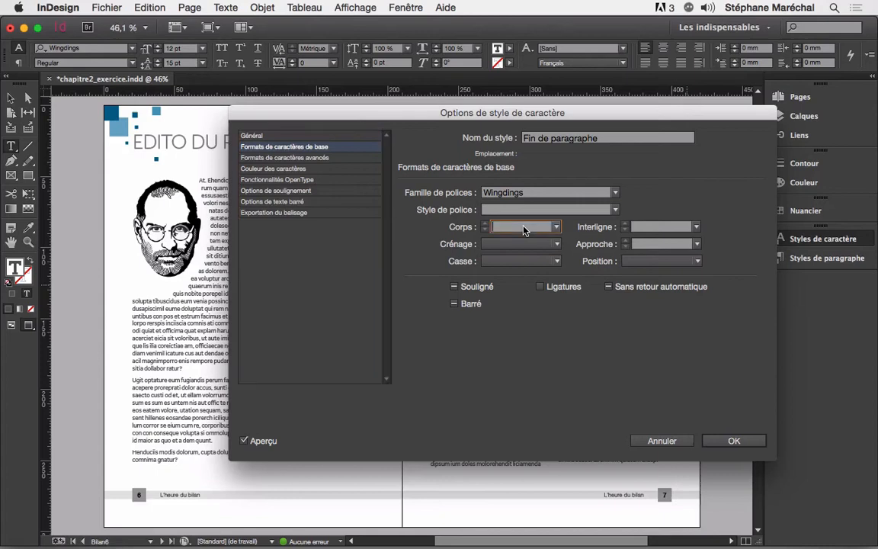
{"action": "type", "text": "15"}
Step: Set the Fin de paragraphe style's character colour to Bleu with a 100% tint and confirm the style options
{"action": "left_click", "coordinate": [265, 170]}
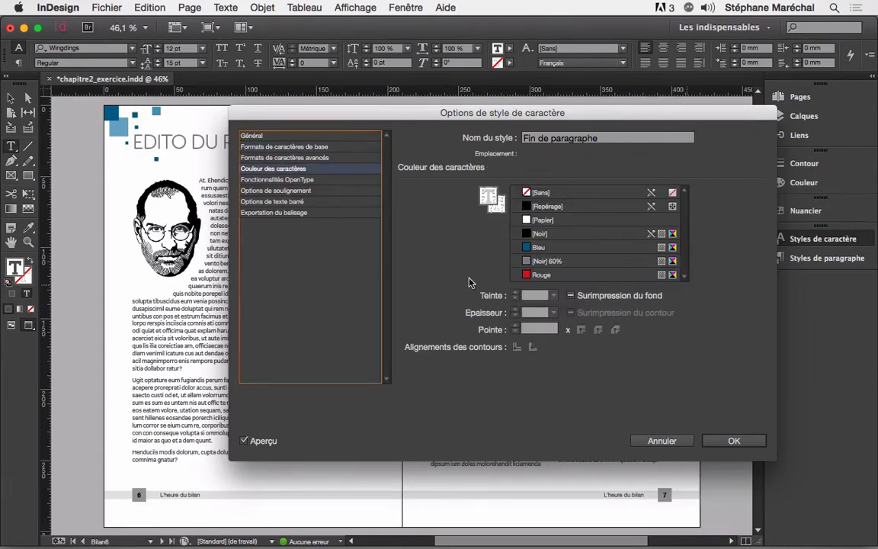
{"action": "left_click", "coordinate": [542, 248]}
{"action": "left_click", "coordinate": [552, 296]}
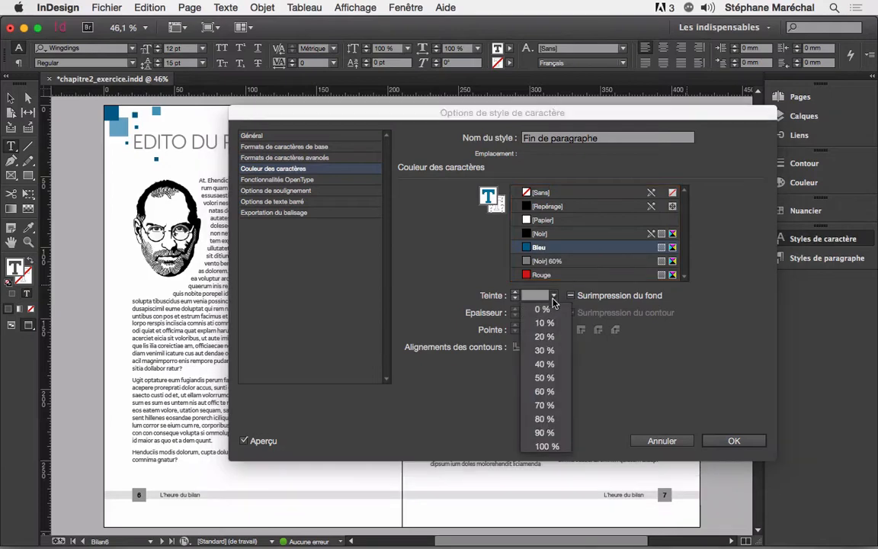
{"action": "left_click", "coordinate": [542, 445]}
{"action": "left_click", "coordinate": [733, 441]}
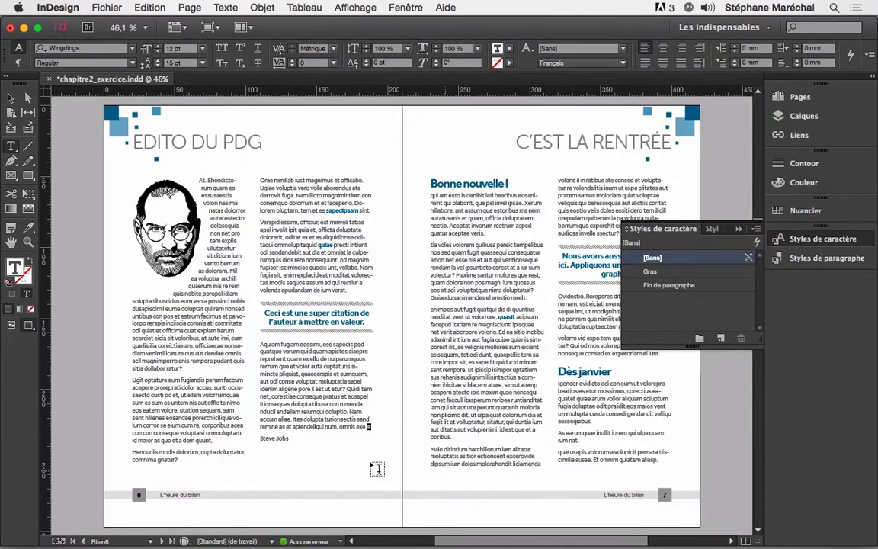
Step: Apply the Fin de paragraphe style to the edito's square and copy the styled square after "aliasp." at the end of page 7
{"action": "left_click", "coordinate": [668, 285]}
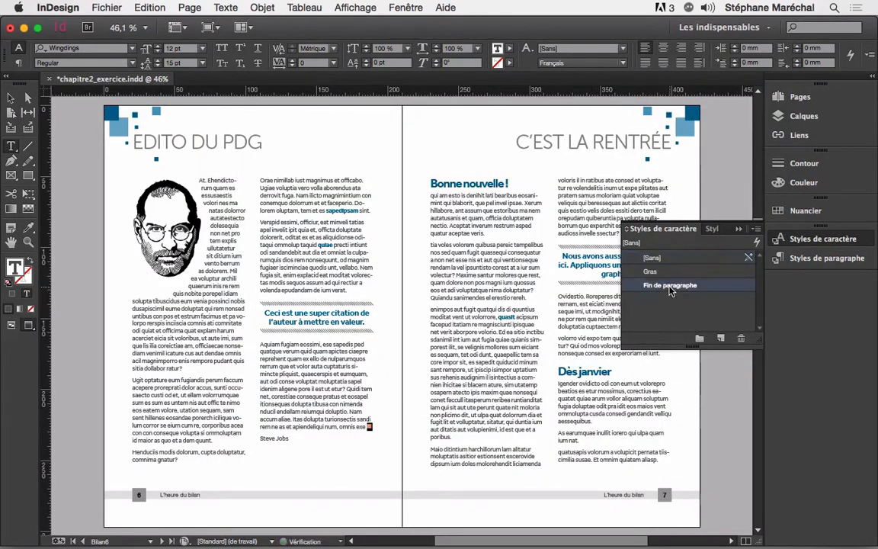
{"action": "left_click", "coordinate": [354, 424]}
{"action": "left_click_drag", "start_coordinate": [373, 426], "coordinate": [368, 426]}
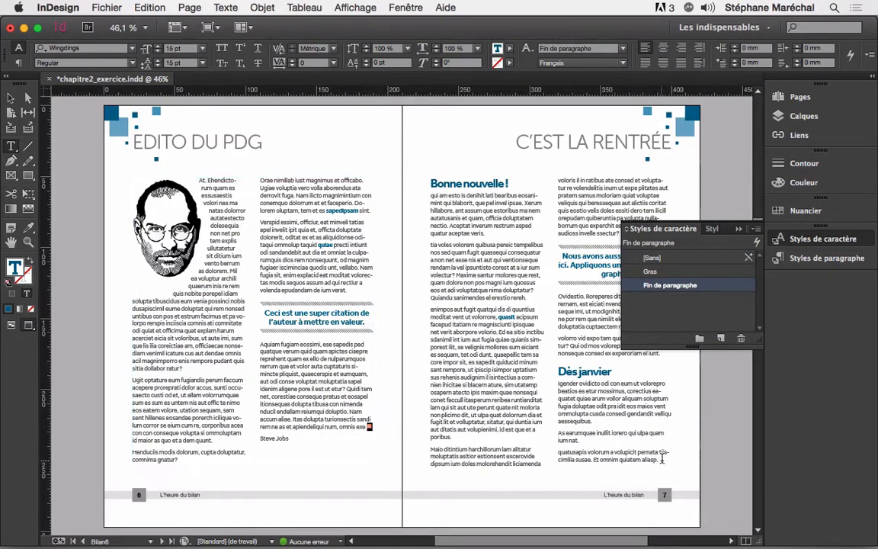
{"action": "left_click_drag", "start_coordinate": [666, 460], "coordinate": [658, 461]}
Step: Apply the texte courant paragraph style to the Ecoute body text and paste the square after "eosanimint" at its end
{"action": "scroll", "coordinate": [602, 449], "scroll_direction": "down", "scroll_amount": 10}
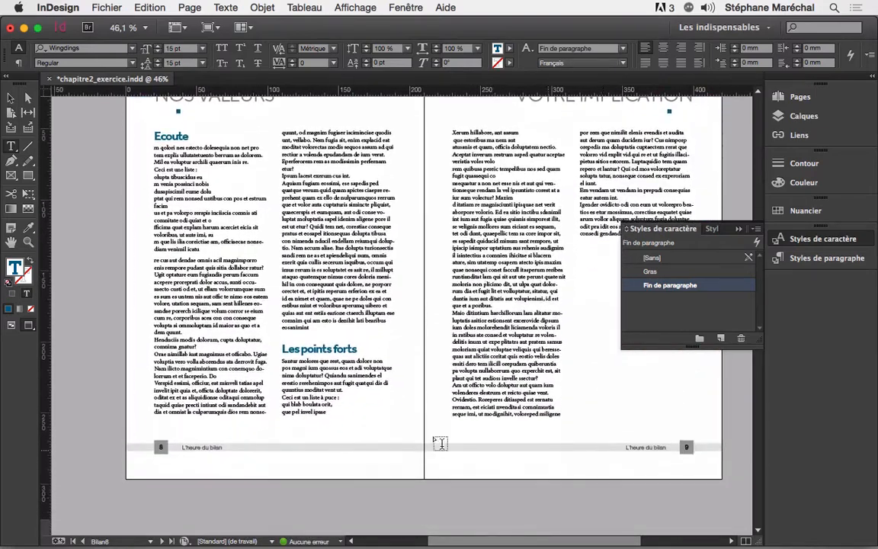
{"action": "left_click", "coordinate": [343, 337]}
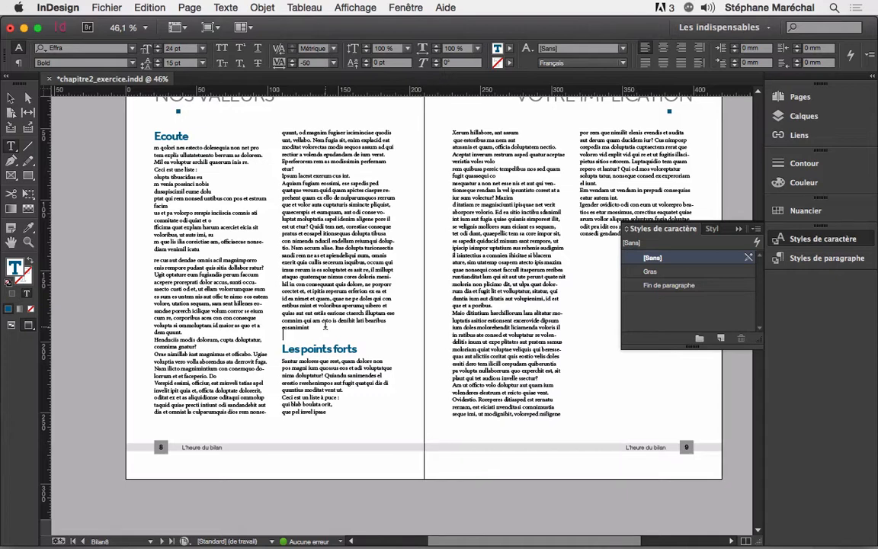
{"action": "left_click_drag", "start_coordinate": [325, 324], "coordinate": [193, 203]}
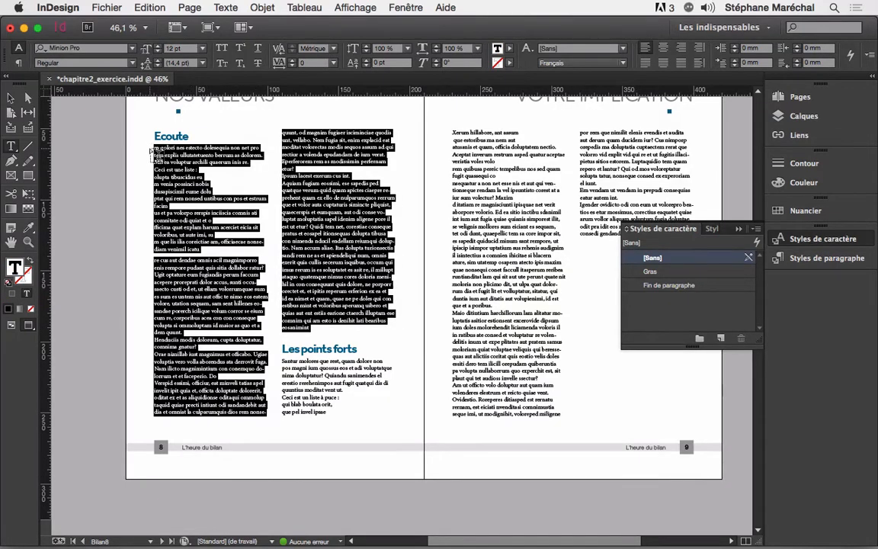
{"action": "left_click", "coordinate": [820, 259]}
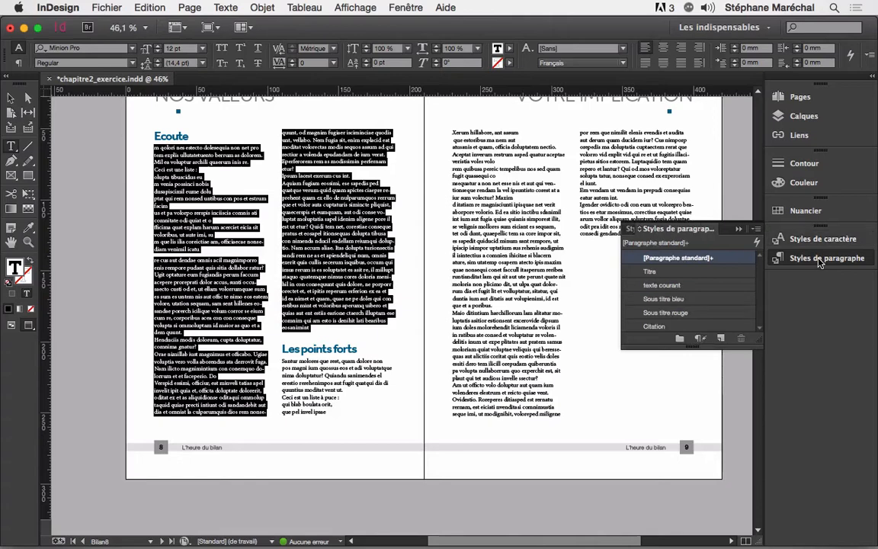
{"action": "left_click", "coordinate": [660, 286]}
{"action": "left_click", "coordinate": [325, 293]}
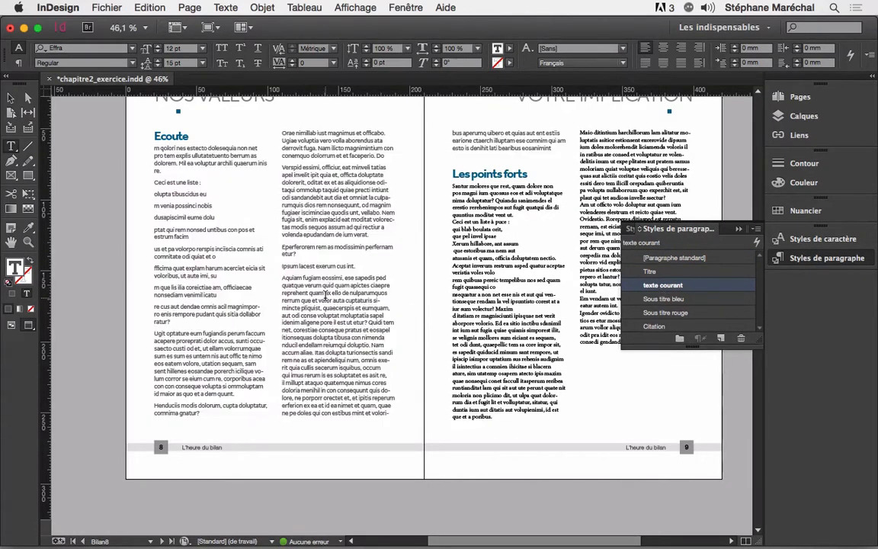
{"action": "left_click", "coordinate": [556, 147]}
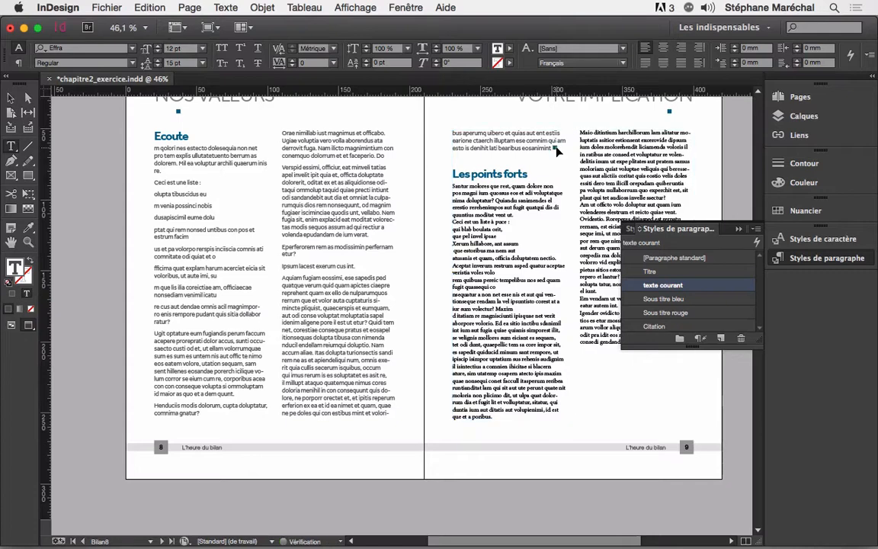
Step: Apply the texte courant paragraph style to the body text under Les points forts and paste the square at the end of the story
{"action": "left_click_drag", "start_coordinate": [453, 186], "coordinate": [665, 347]}
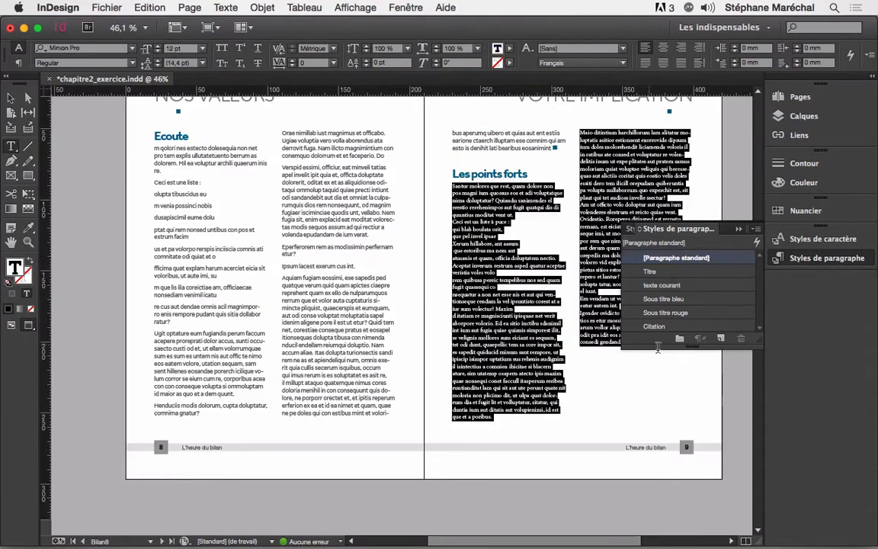
{"action": "left_click", "coordinate": [646, 286]}
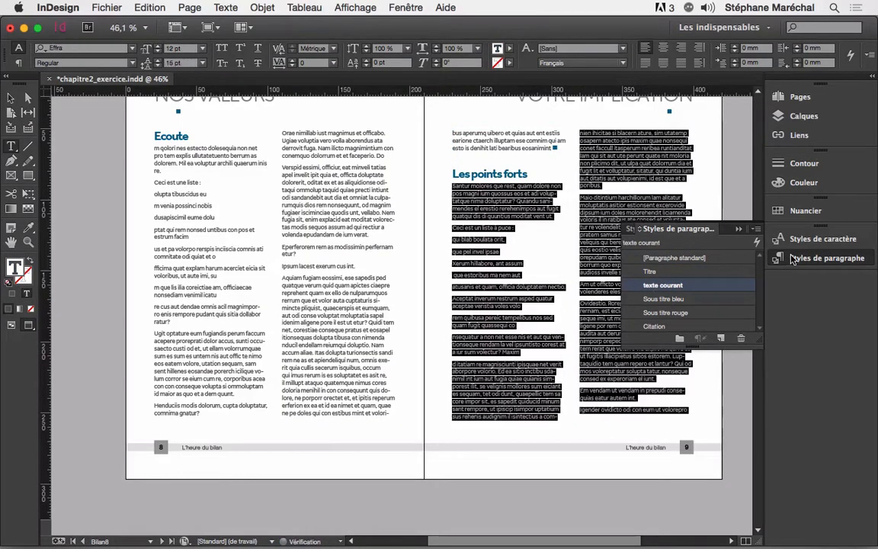
{"action": "left_click", "coordinate": [652, 410]}
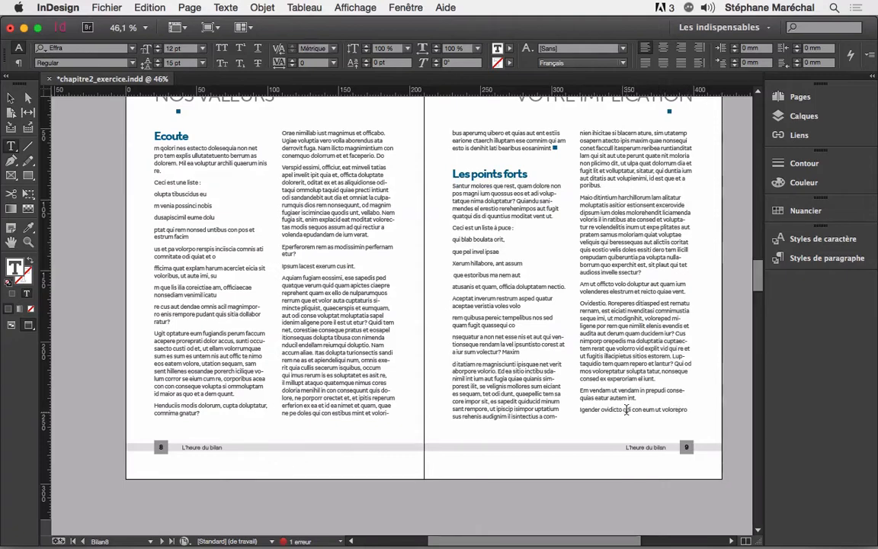
{"action": "key", "text": "super+End"}
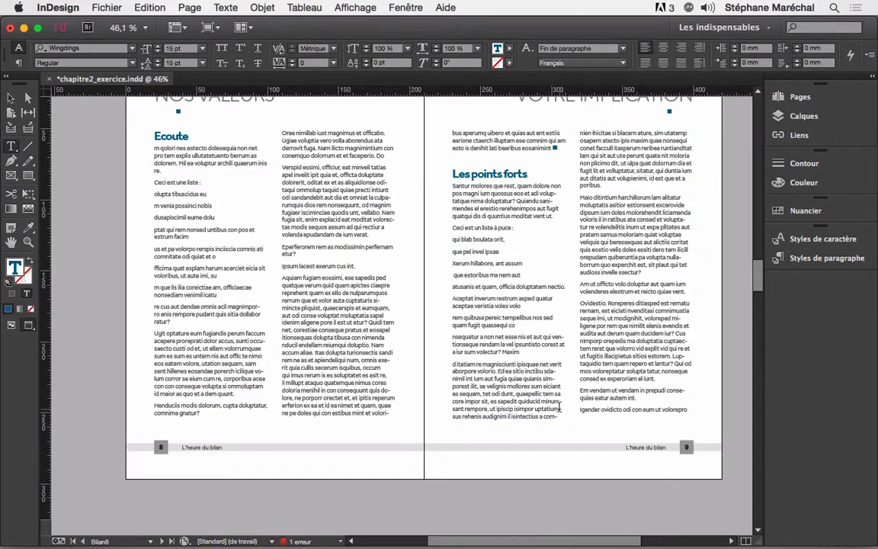
Step: Select the overset text frame on page 9 as an object with the Selection tool
{"action": "left_click", "coordinate": [11, 96]}
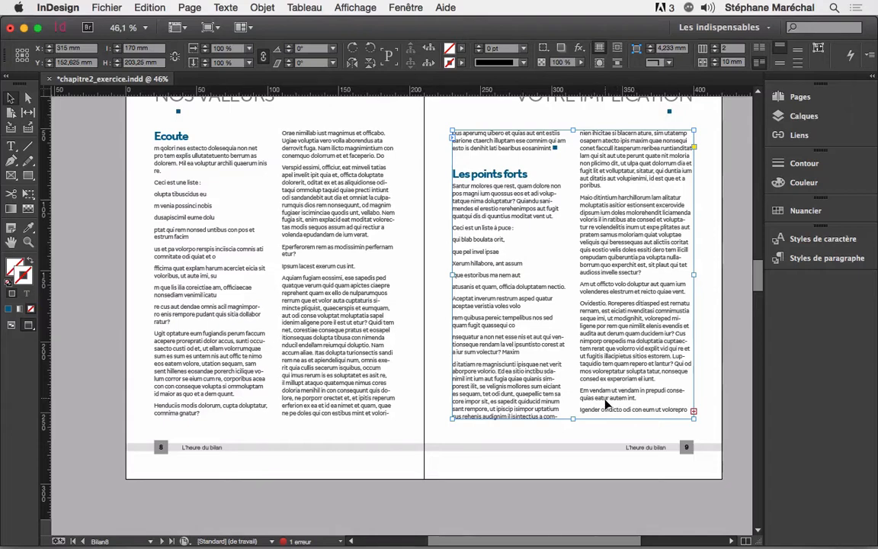
{"action": "scroll", "coordinate": [490, 347], "scroll_direction": "up", "scroll_amount": 2}
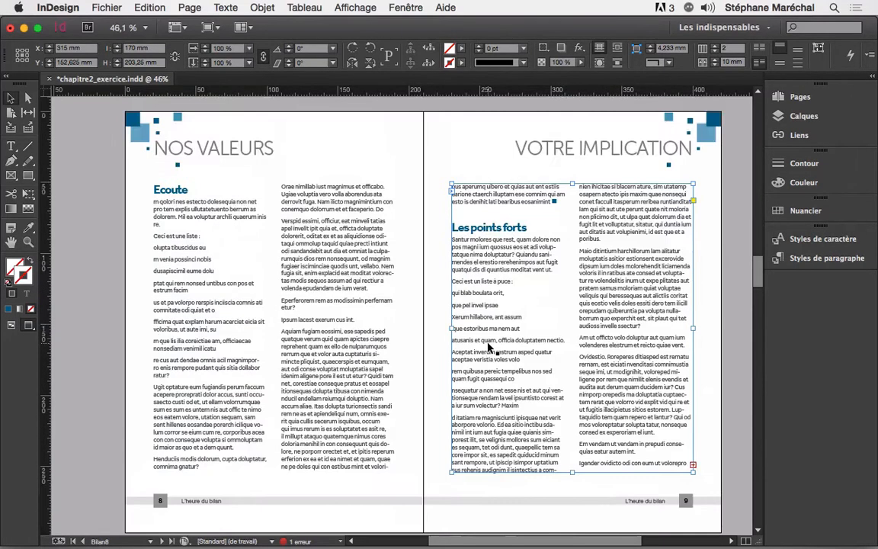